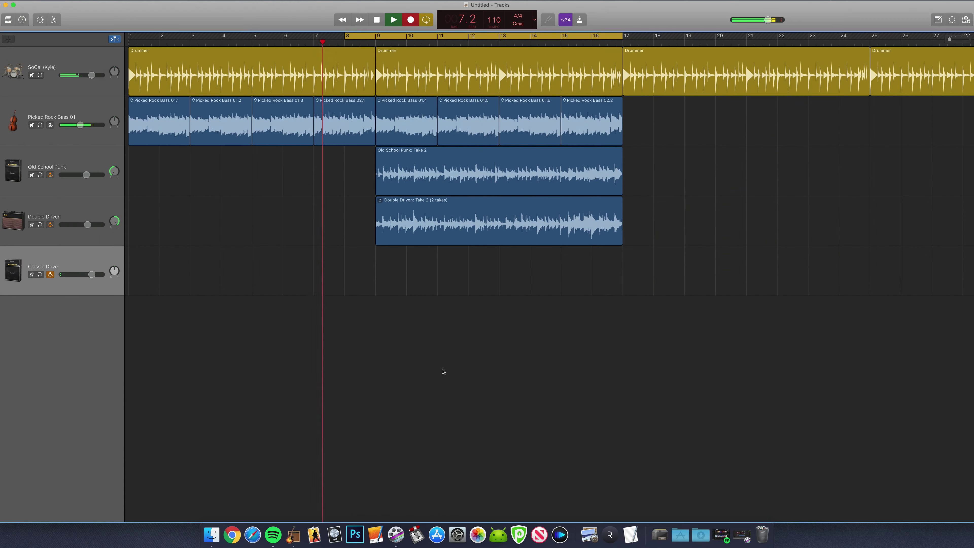
Start recording guitar on the Classic Drive track while the song plays from bar 8
{"action": "key", "text": "r"}
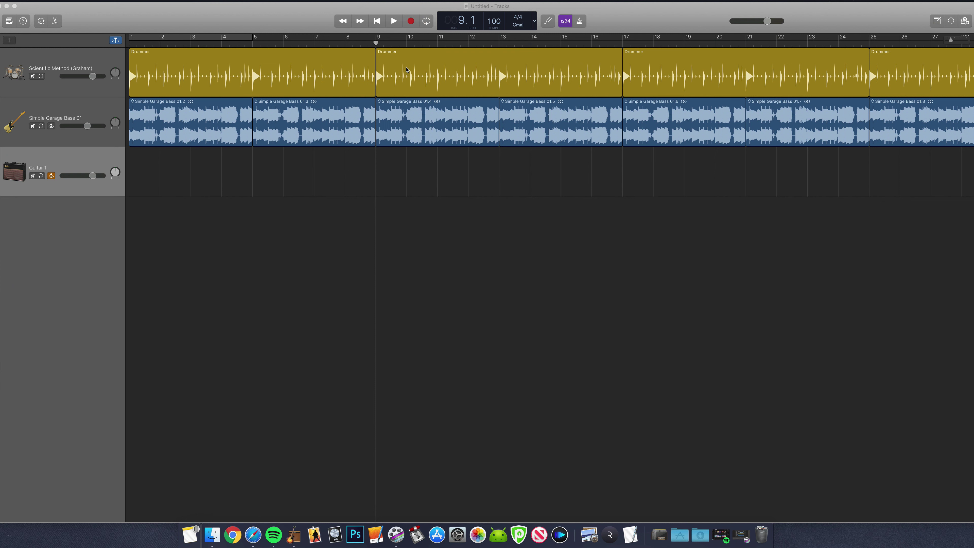
Move the playhead back to bar 5, let it play, then stop playback
{"action": "left_click_drag", "start_coordinate": [378, 44], "coordinate": [252, 50]}
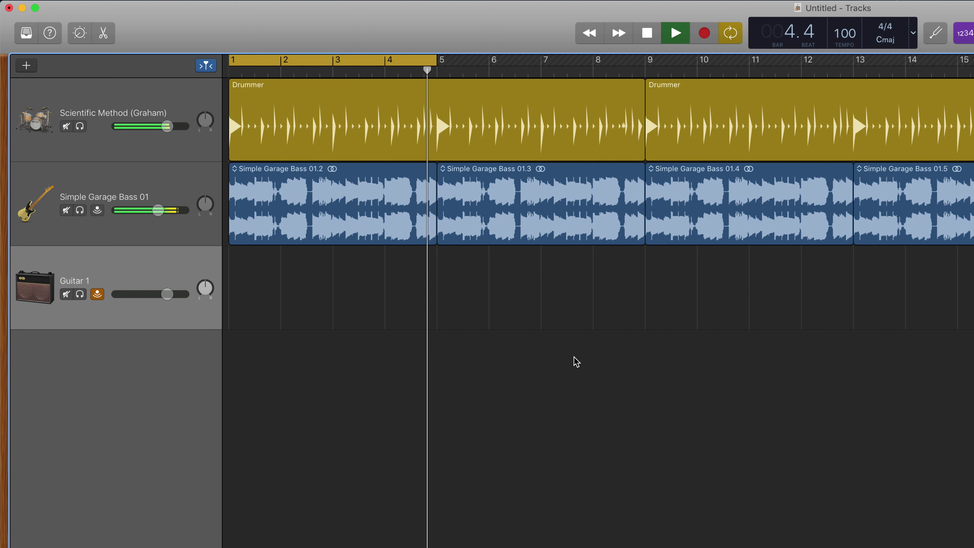
{"action": "key", "text": "space"}
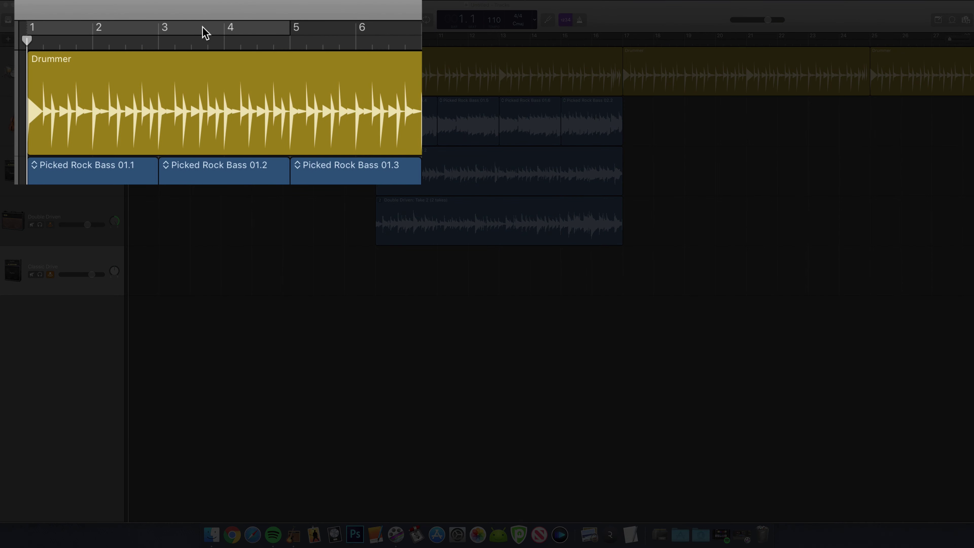
Enable the Cycle region on the ruler over bars 1–5
{"action": "left_click", "coordinate": [203, 27]}
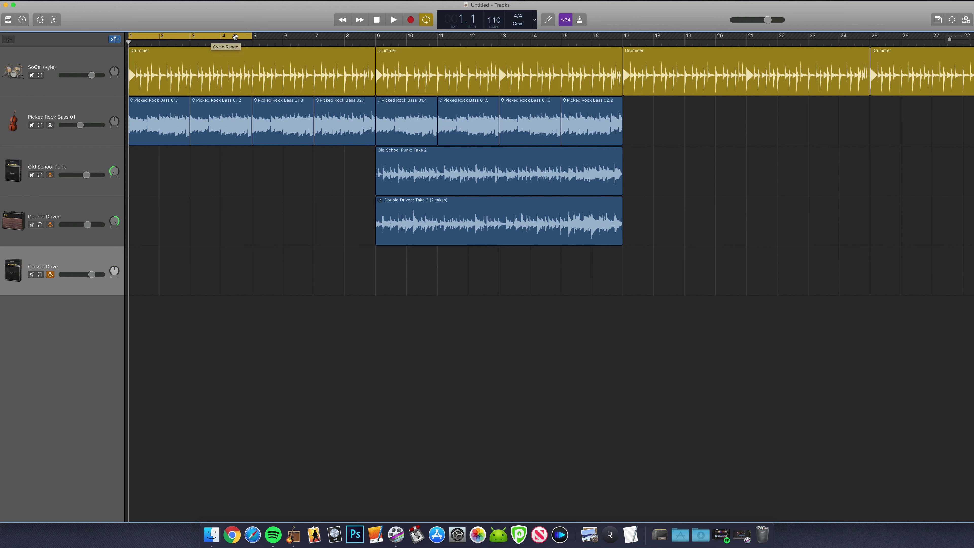
Adjust the cycle locators and shift the range so it spans bars 8 to 17
{"action": "left_click_drag", "start_coordinate": [250, 37], "coordinate": [327, 40]}
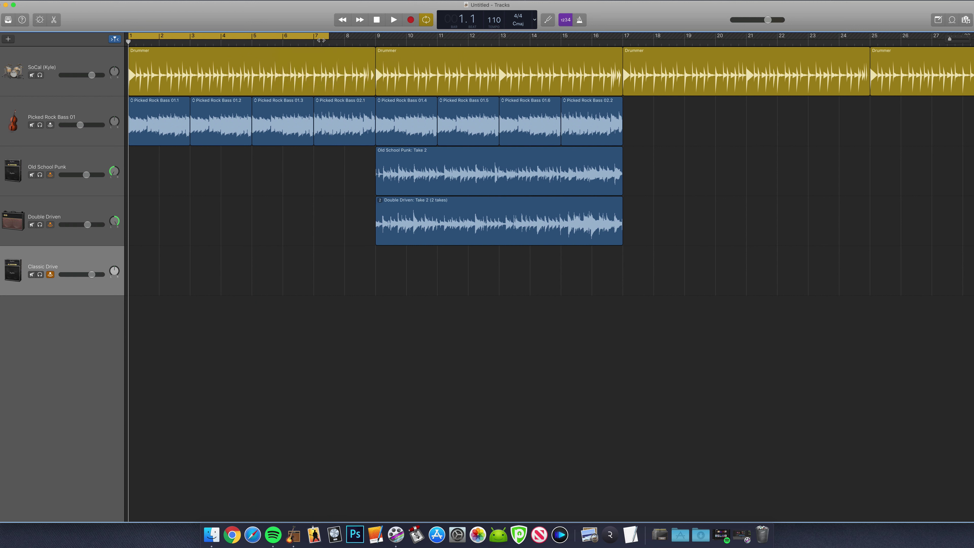
{"action": "left_click_drag", "start_coordinate": [129, 37], "coordinate": [173, 38]}
{"action": "left_click_drag", "start_coordinate": [241, 37], "coordinate": [582, 40]}
{"action": "left_click_drag", "start_coordinate": [498, 36], "coordinate": [343, 31]}
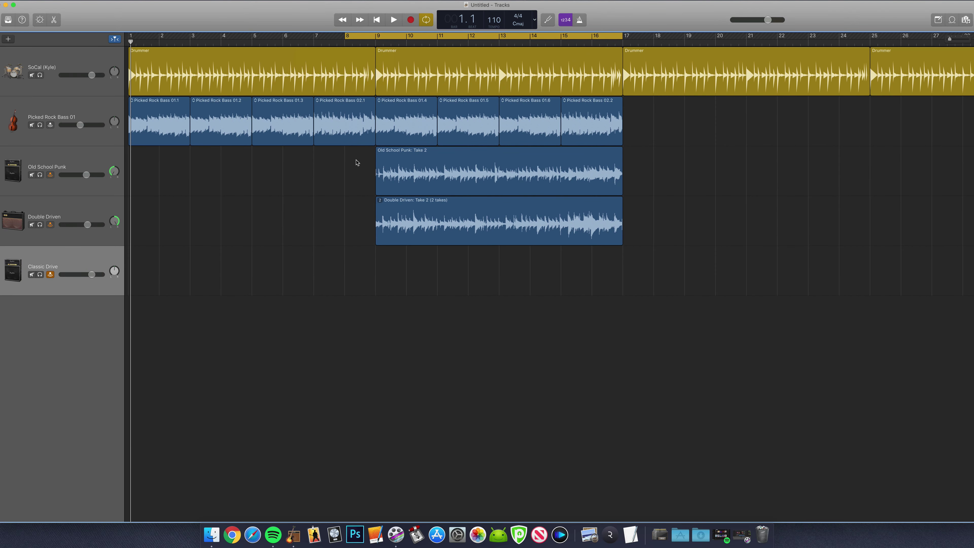
Cycle-record 12 guitar takes over bars 8–17 on Classic Drive, then stop recording
{"action": "key", "text": "space"}
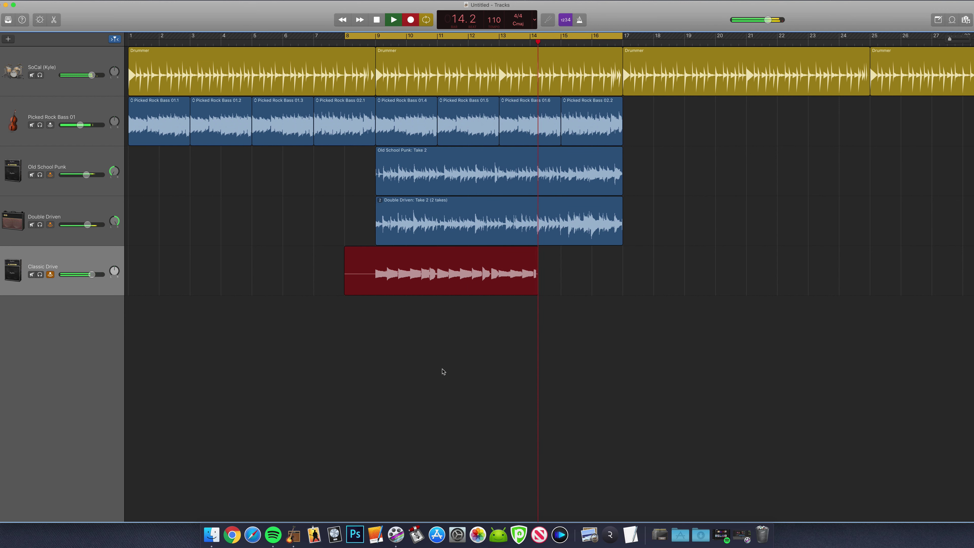
{"action": "scroll", "coordinate": [444, 371], "scroll_direction": "right", "scroll_amount": 2}
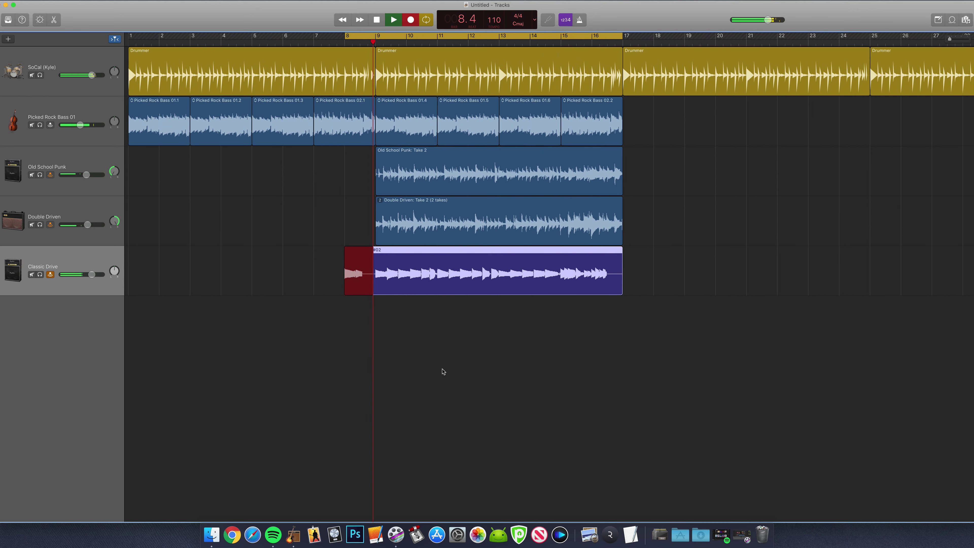
{"action": "key", "text": "space"}
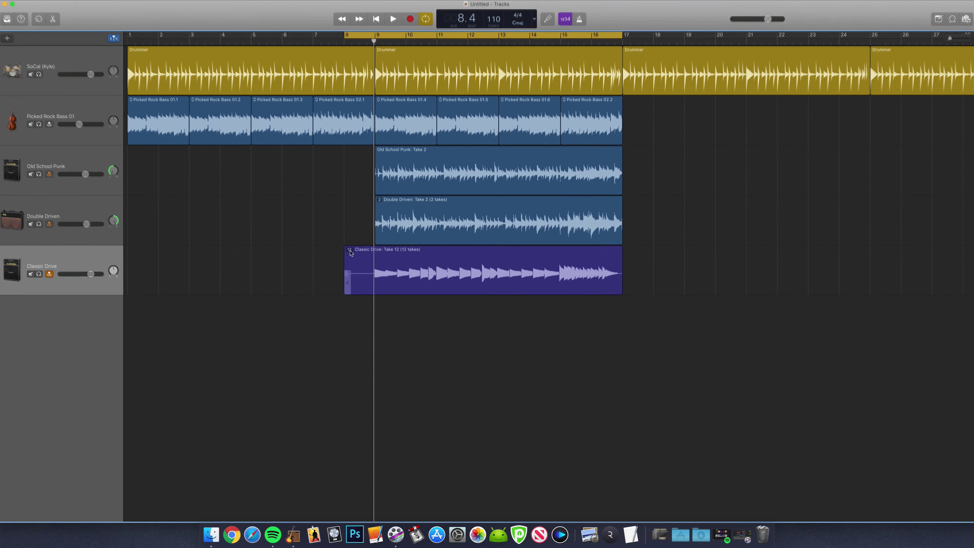
Audition Take 10 and Take 9, return the region to Take 12, and play it
{"action": "left_click", "coordinate": [349, 250]}
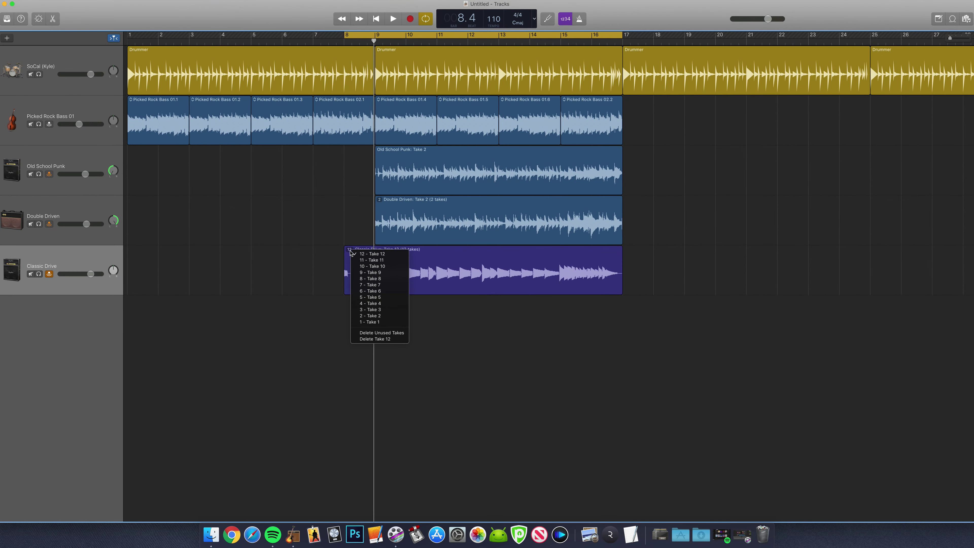
{"action": "left_click", "coordinate": [370, 266]}
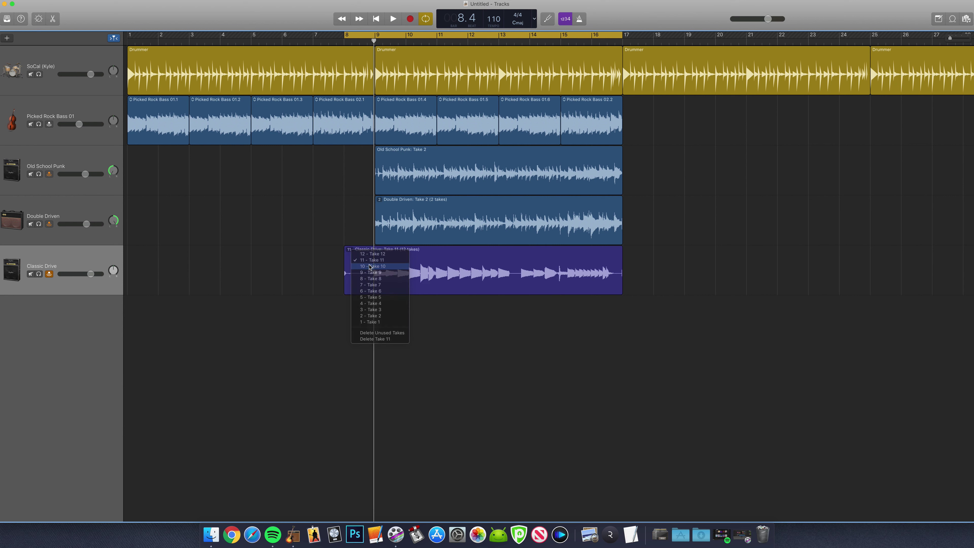
{"action": "left_click", "coordinate": [349, 250]}
{"action": "left_click", "coordinate": [367, 273]}
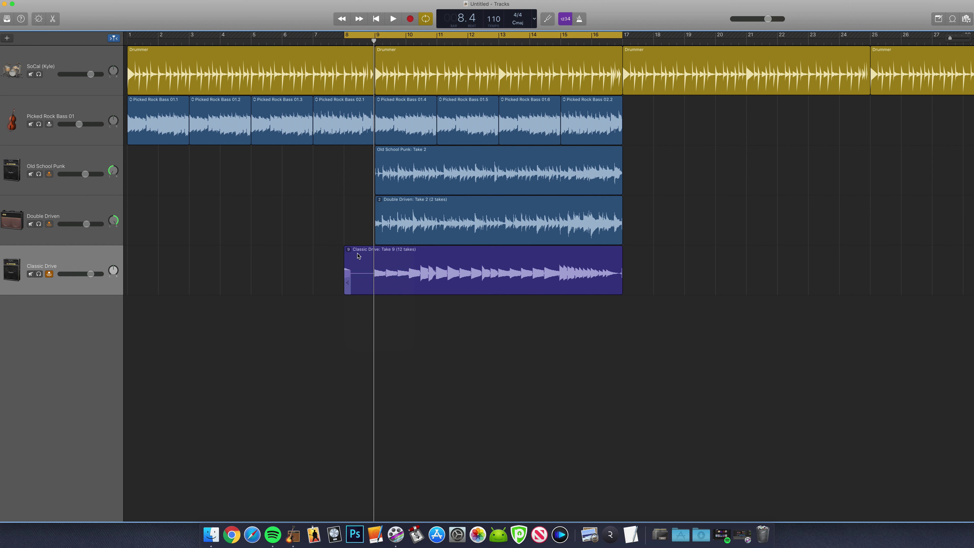
{"action": "left_click", "coordinate": [350, 250]}
{"action": "left_click", "coordinate": [366, 252]}
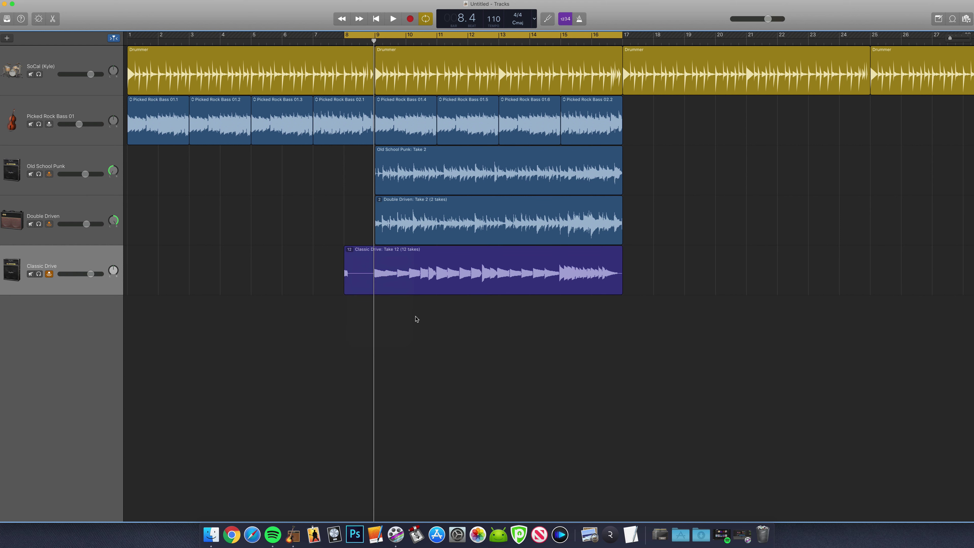
{"action": "key", "text": "space"}
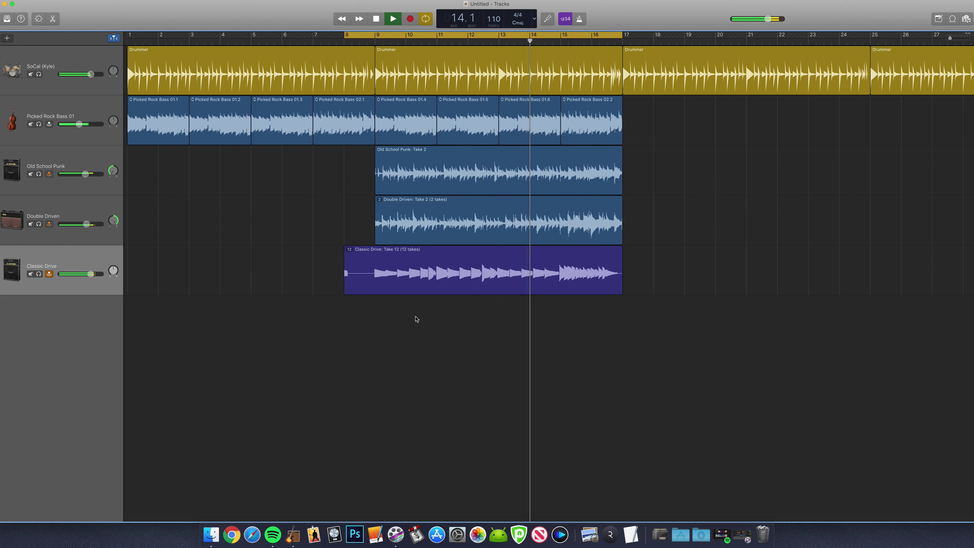
{"action": "scroll", "coordinate": [417, 319], "scroll_direction": "right", "scroll_amount": 3}
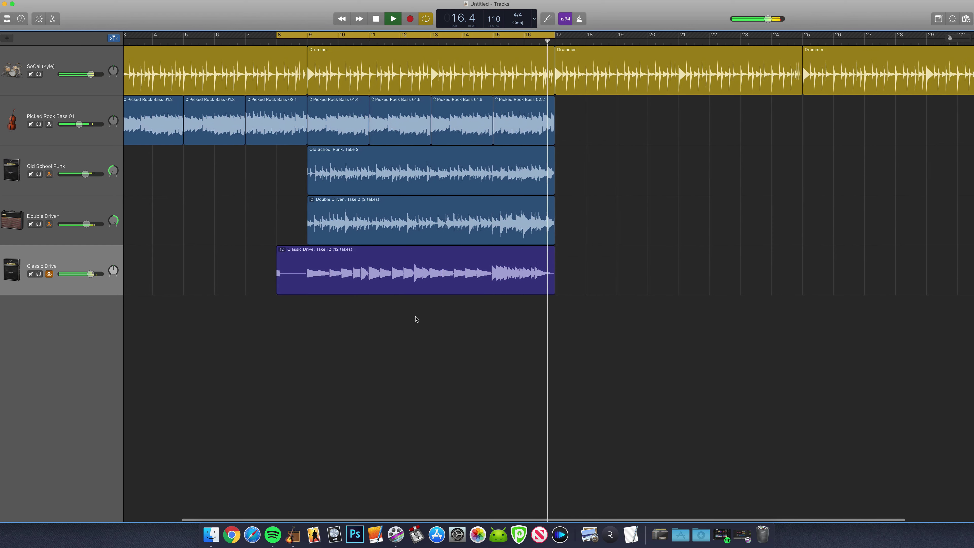
Stop playback, switch the Classic Drive region to Take 10, and play it back
{"action": "key", "text": "space"}
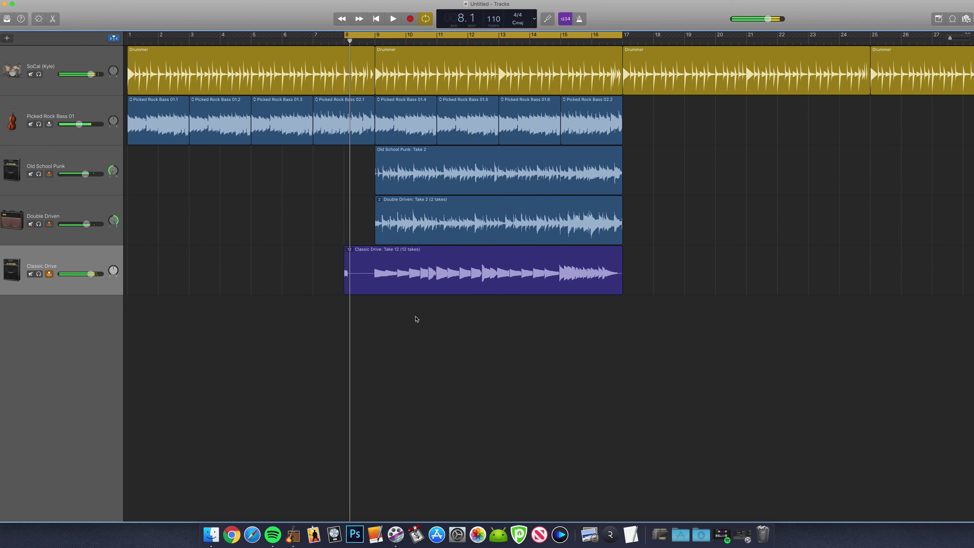
{"action": "left_click", "coordinate": [348, 250]}
{"action": "key", "text": "Return"}
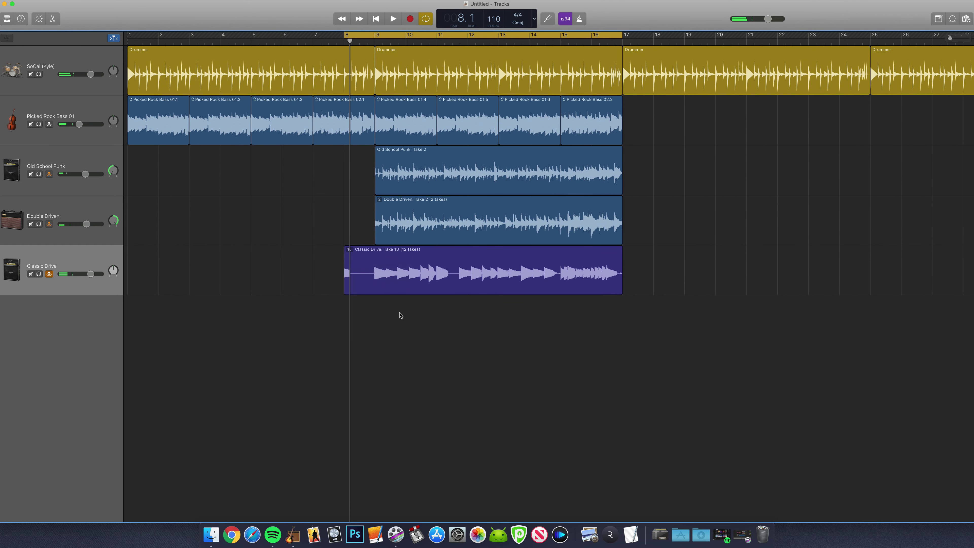
{"action": "key", "text": "space"}
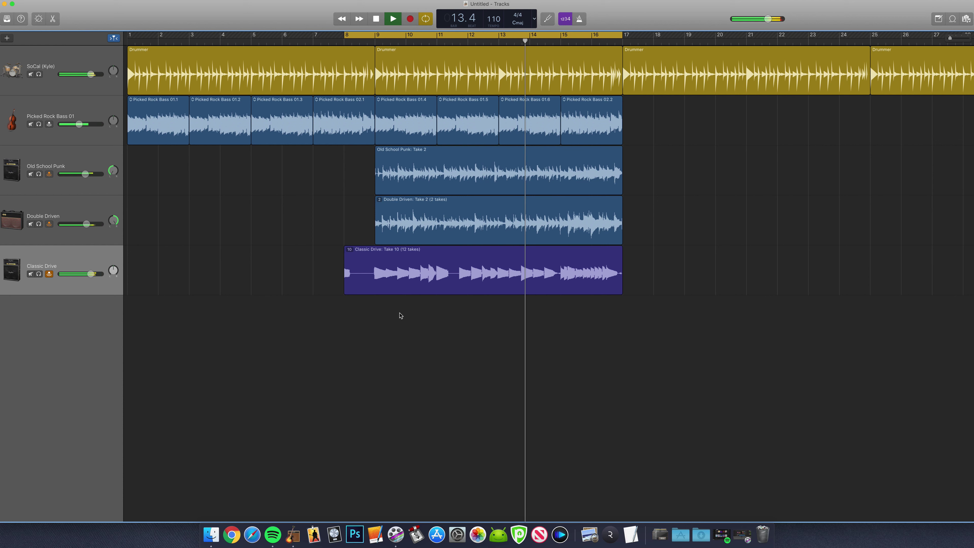
{"action": "scroll", "coordinate": [400, 315], "scroll_direction": "right", "scroll_amount": 2}
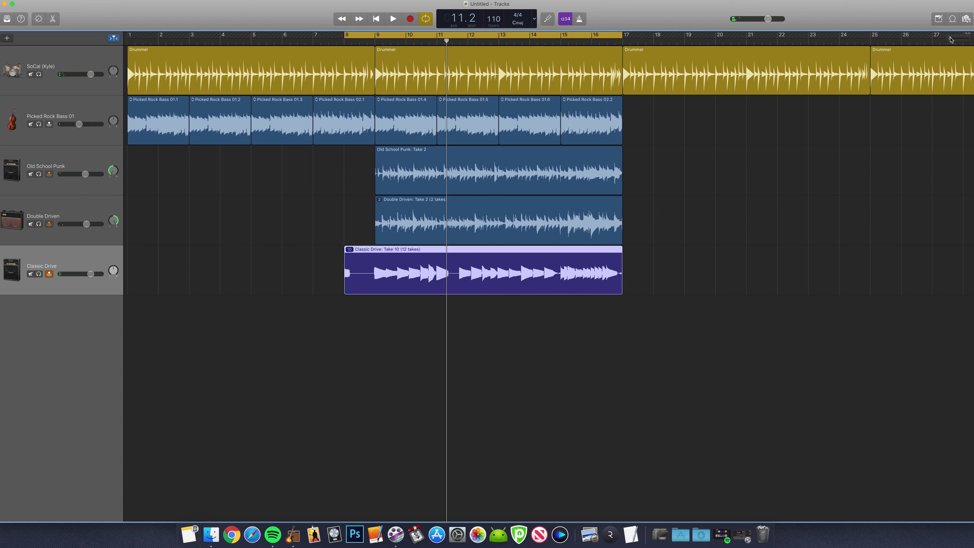
Zoom in on bars 9–15, turn off Cycle, and play from near bar 11
{"action": "left_click_drag", "start_coordinate": [951, 40], "coordinate": [957, 39]}
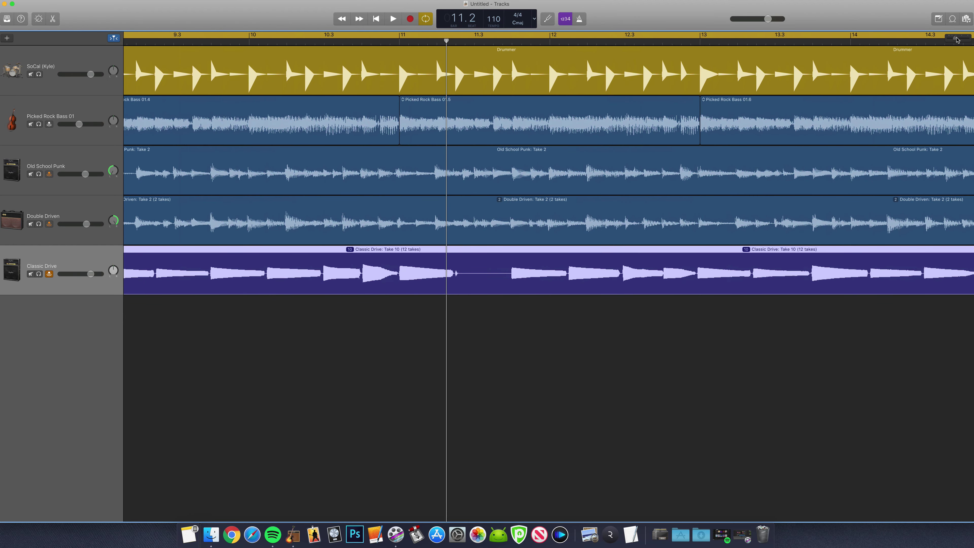
{"action": "left_click", "coordinate": [426, 22]}
{"action": "left_click", "coordinate": [399, 41]}
{"action": "key", "text": "space"}
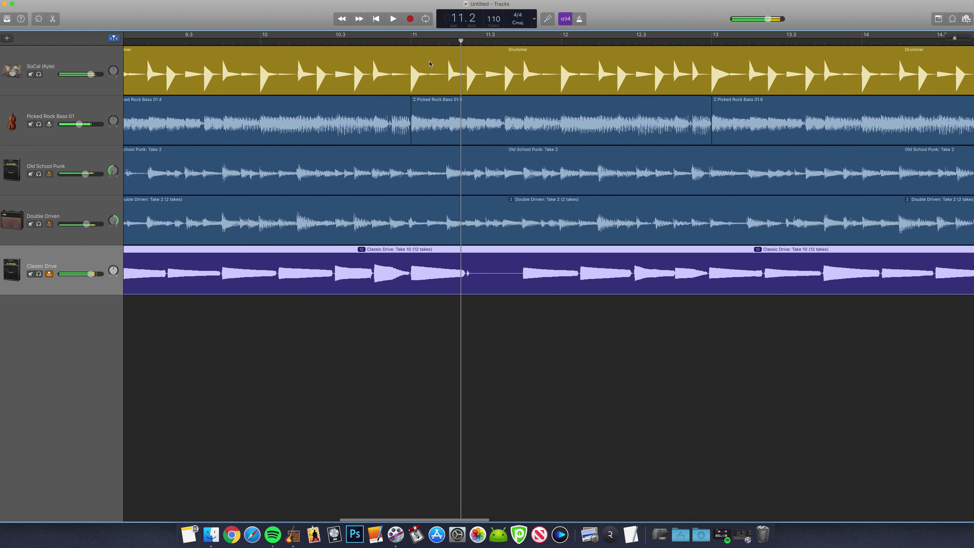
Split the Classic Drive region at the playhead just after bar 11.2
{"action": "left_click", "coordinate": [465, 40]}
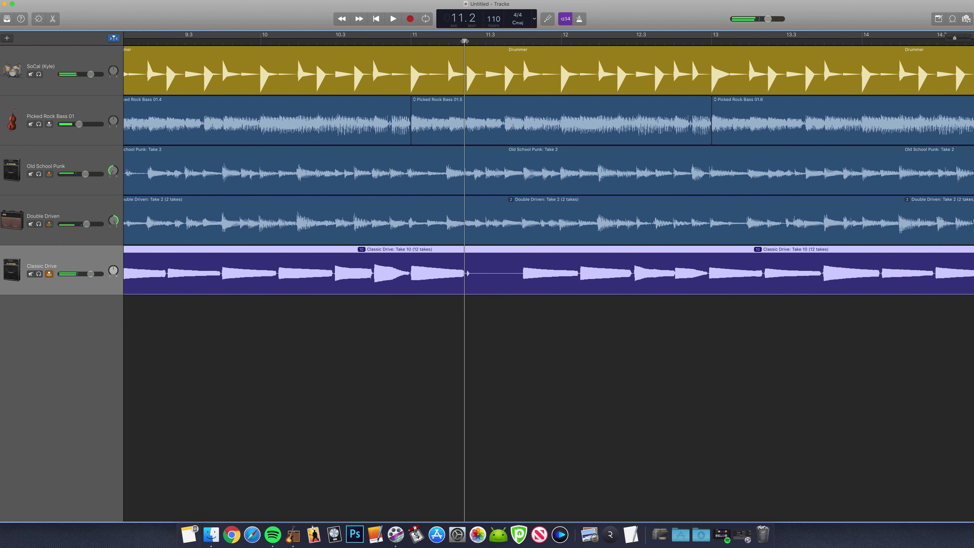
{"action": "left_click", "coordinate": [476, 40]}
{"action": "key", "text": "super+t"}
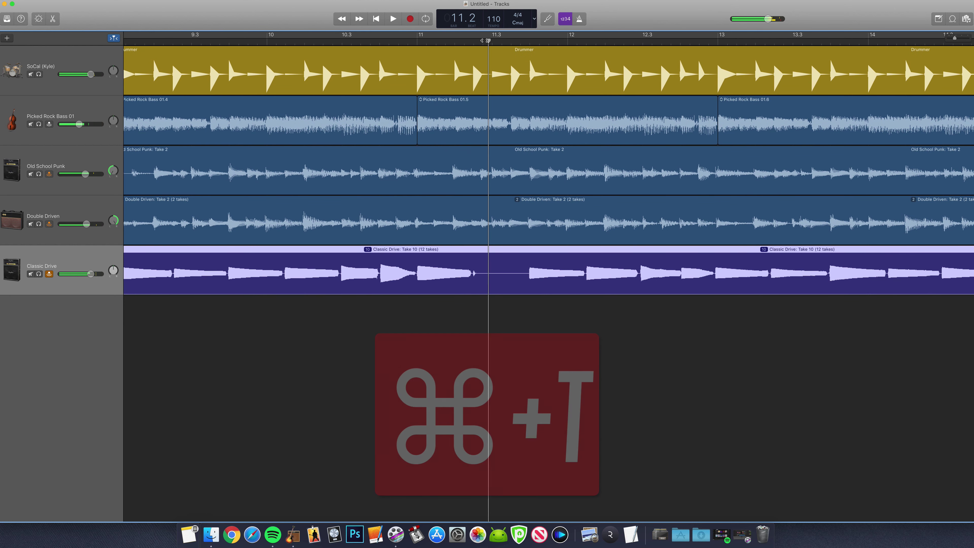
{"action": "left_click", "coordinate": [474, 41]}
{"action": "left_click", "coordinate": [469, 40]}
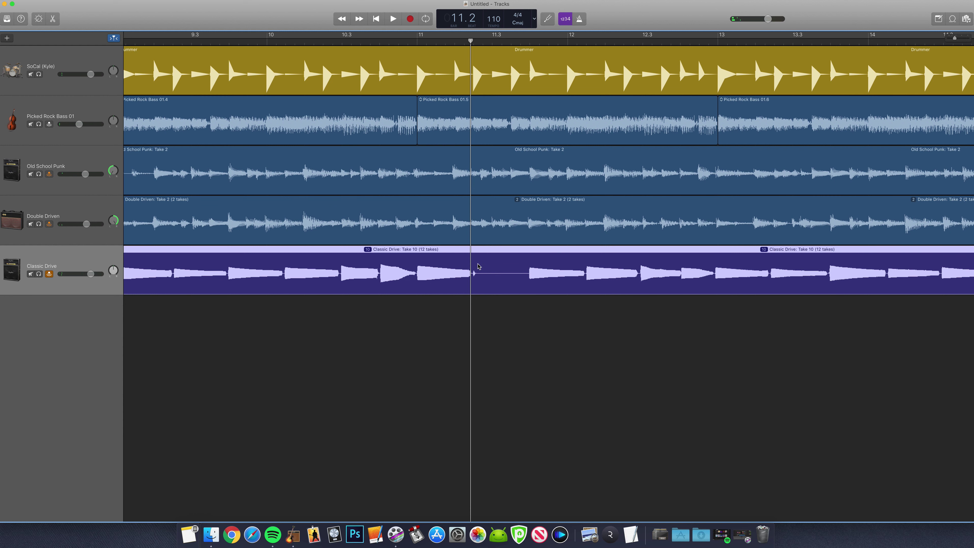
{"action": "key", "text": "cmd+t"}
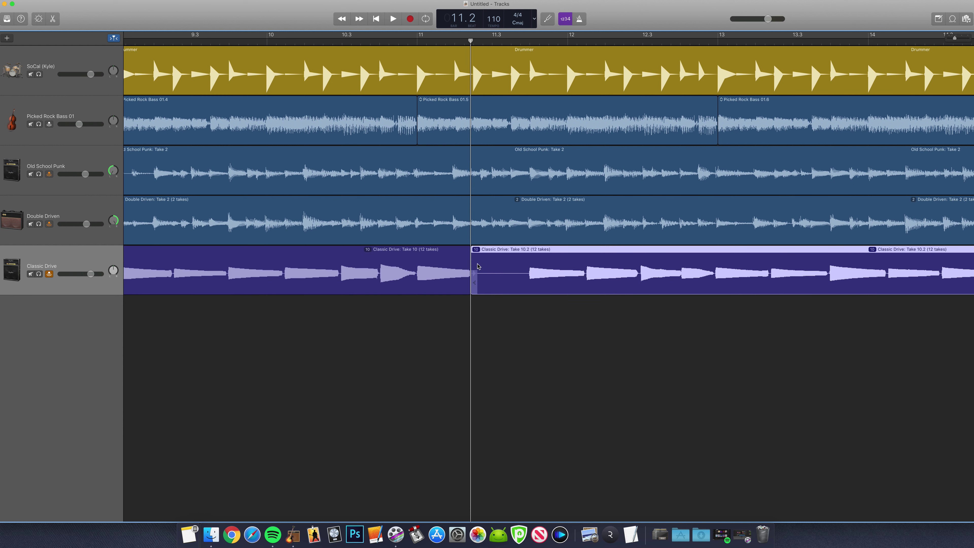
Switch the right part of the split region to Take 12 and play from bar 10
{"action": "left_click", "coordinate": [475, 249]}
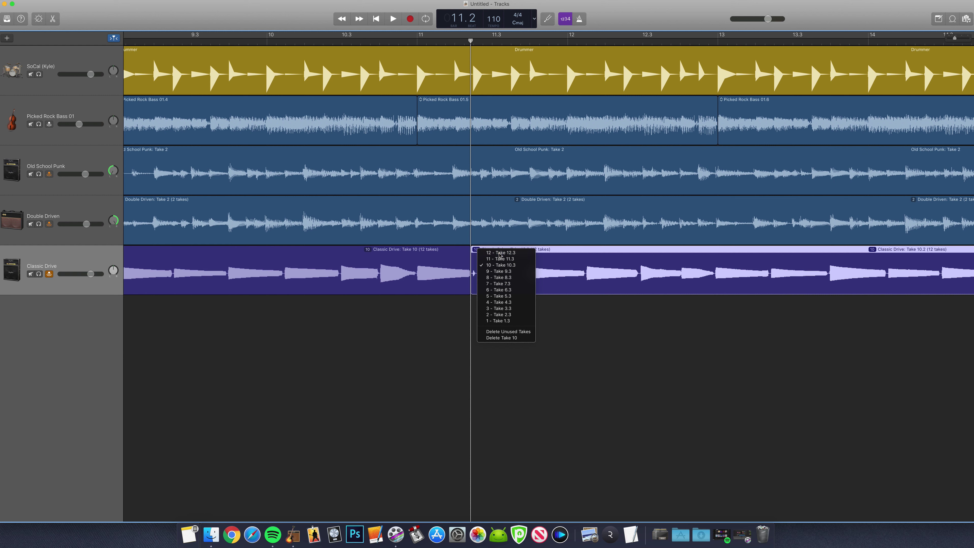
{"action": "left_click", "coordinate": [500, 253]}
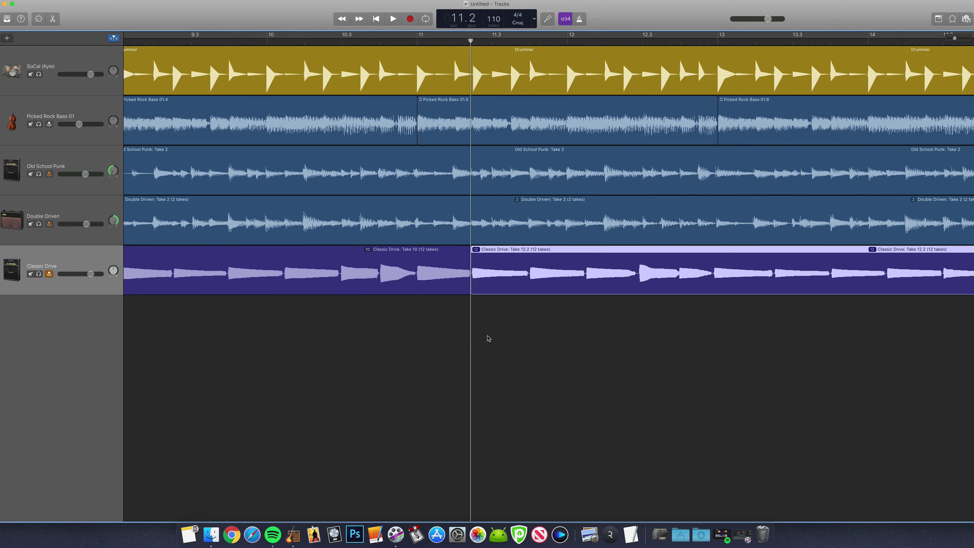
{"action": "scroll", "coordinate": [488, 337], "scroll_direction": "left", "scroll_amount": 3}
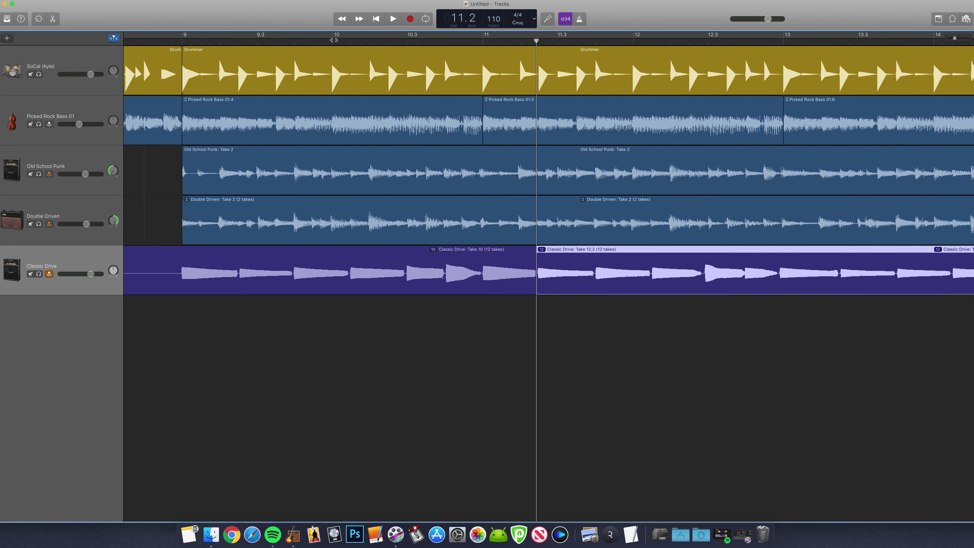
{"action": "left_click", "coordinate": [333, 40]}
{"action": "key", "text": "space"}
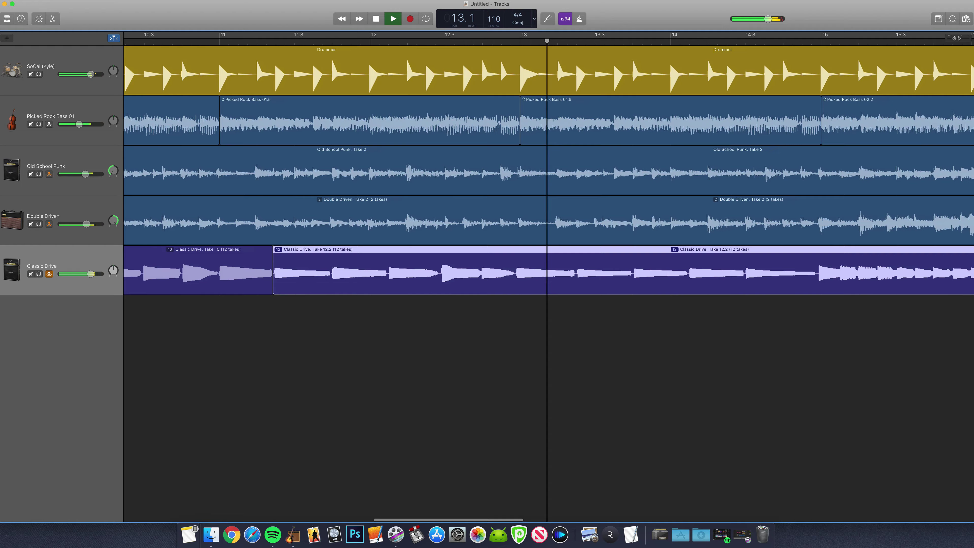
Zoom out to the whole arrangement, deselect the Take 12.2 region, and stop playback
{"action": "key", "text": "super+Left"}
{"action": "key", "text": "super+Left"}
{"action": "key", "text": "super+Left"}
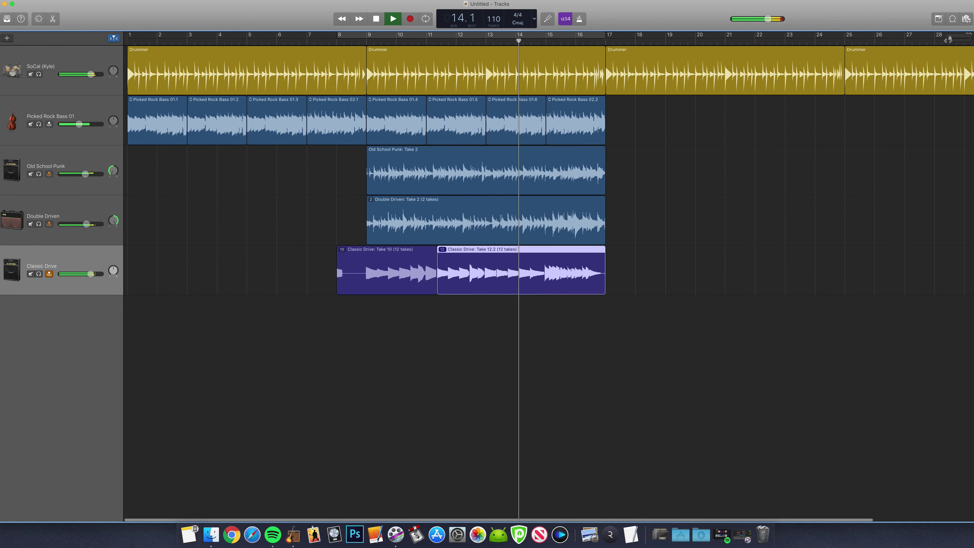
{"action": "left_click", "coordinate": [523, 353]}
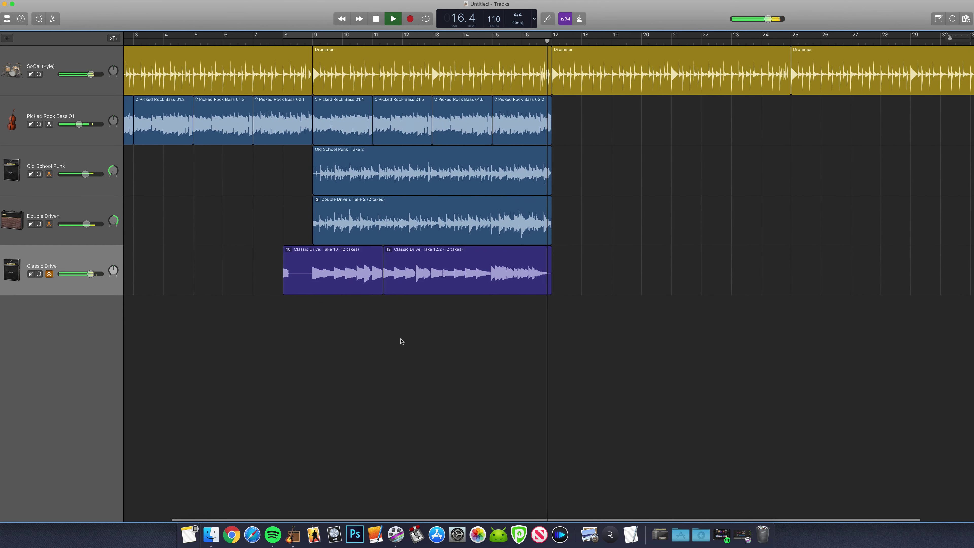
{"action": "key", "text": "space"}
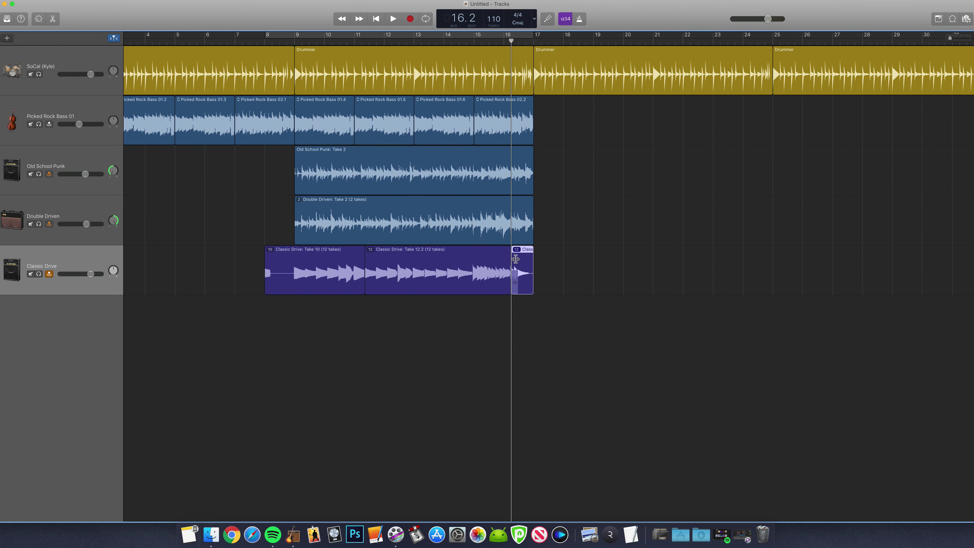
Set the final short region near bar 16 to Take 11 and audition the ending
{"action": "left_click", "coordinate": [516, 249]}
{"action": "left_click", "coordinate": [538, 259]}
{"action": "key", "text": "space"}
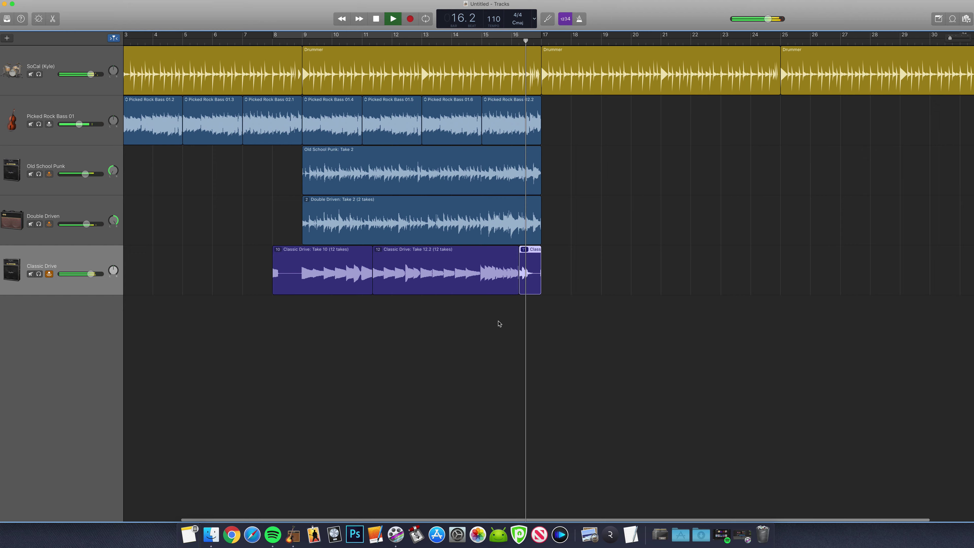
{"action": "key", "text": "space"}
{"action": "key", "text": "space"}
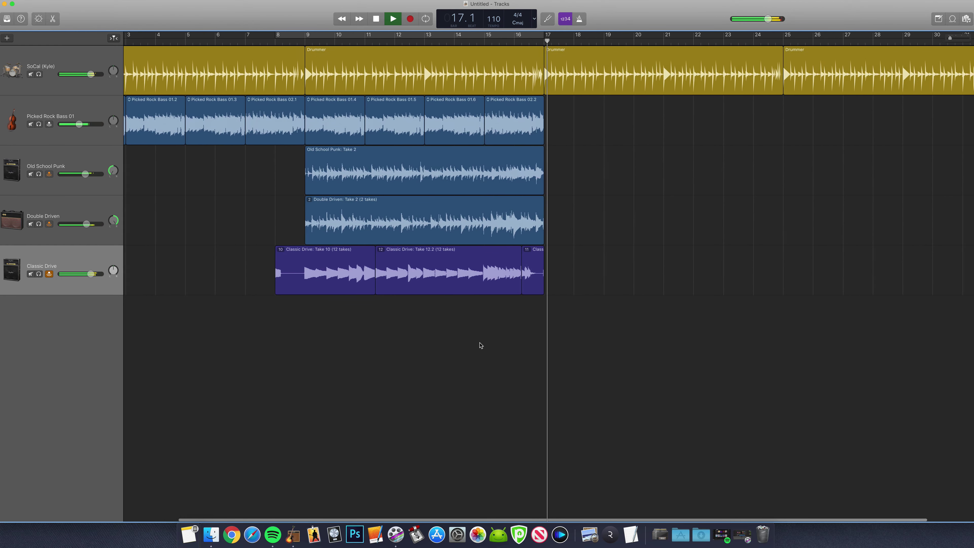
{"action": "key", "text": "space"}
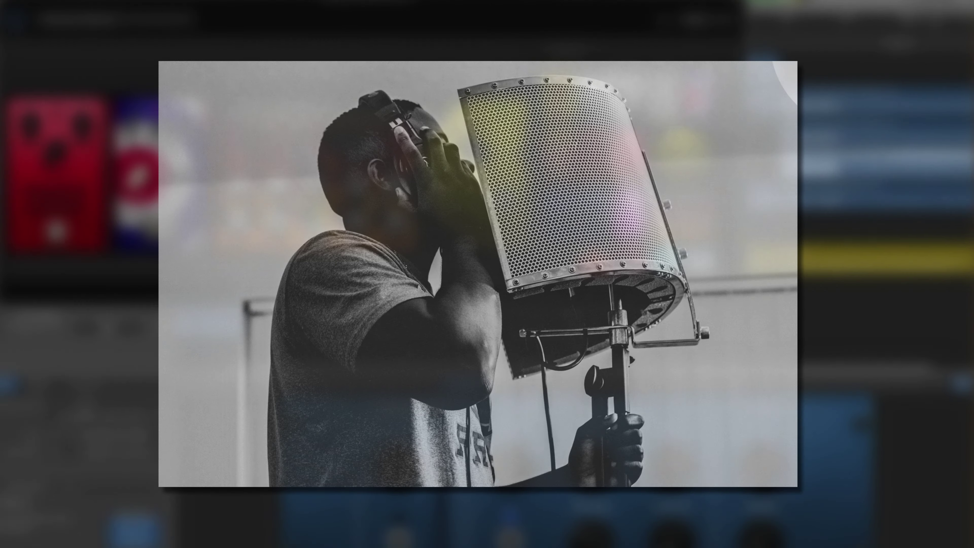